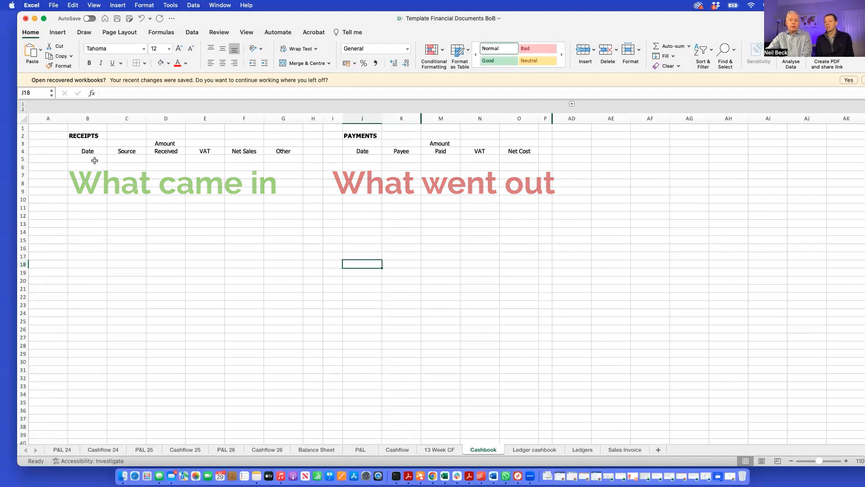
Review the RECEIPTS columns of the cashbook: Date, Source, Amount Received, VAT, Net Sales and Other
click(94, 160)
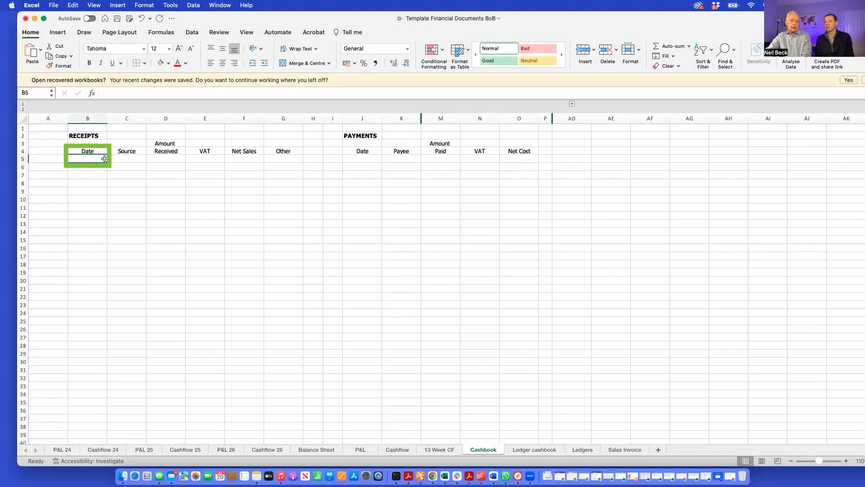
click(135, 159)
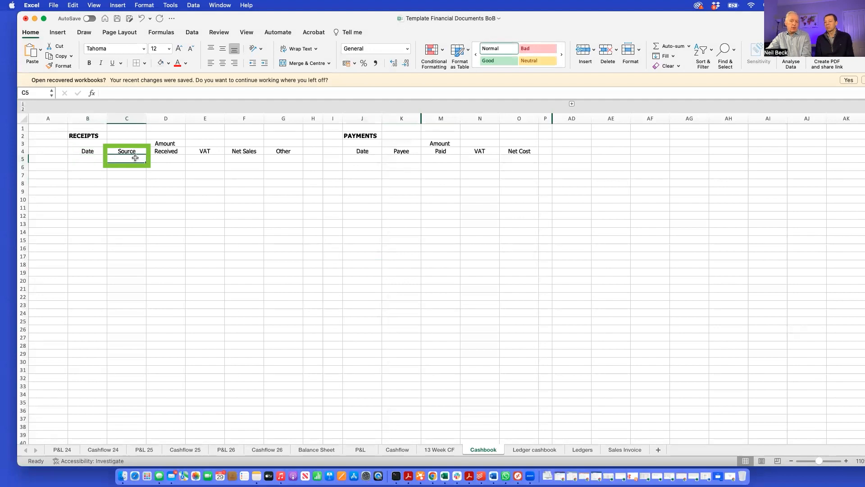
click(164, 158)
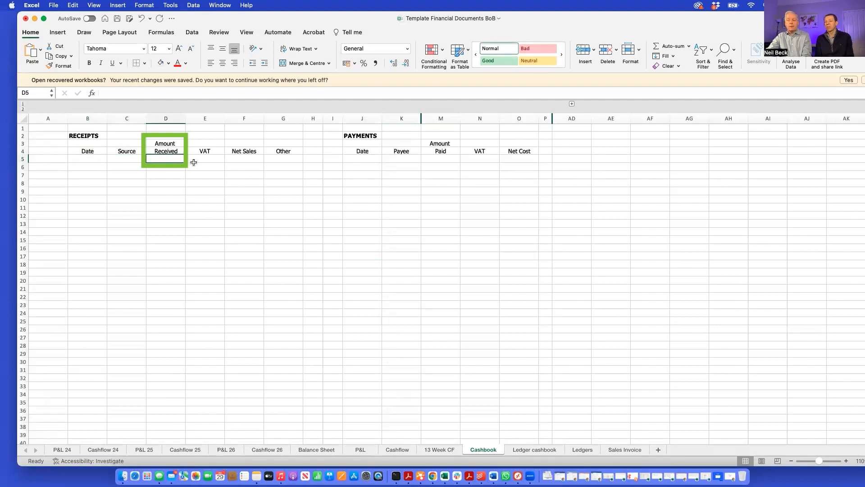
click(210, 160)
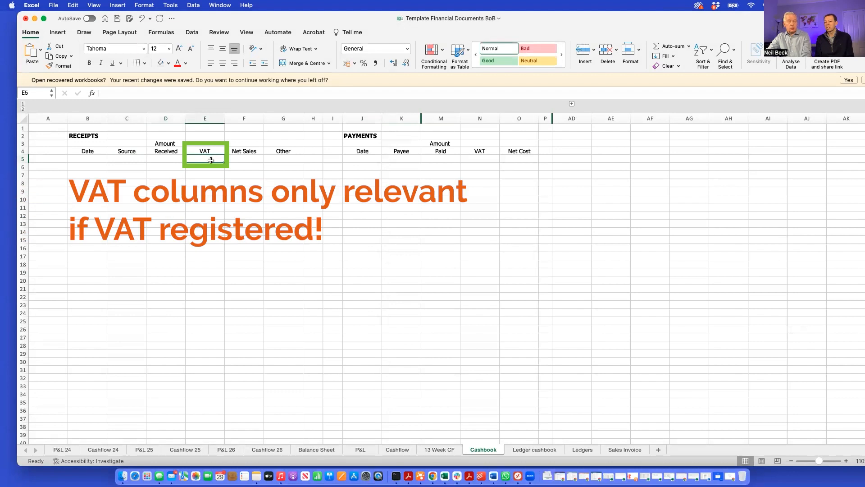
click(247, 157)
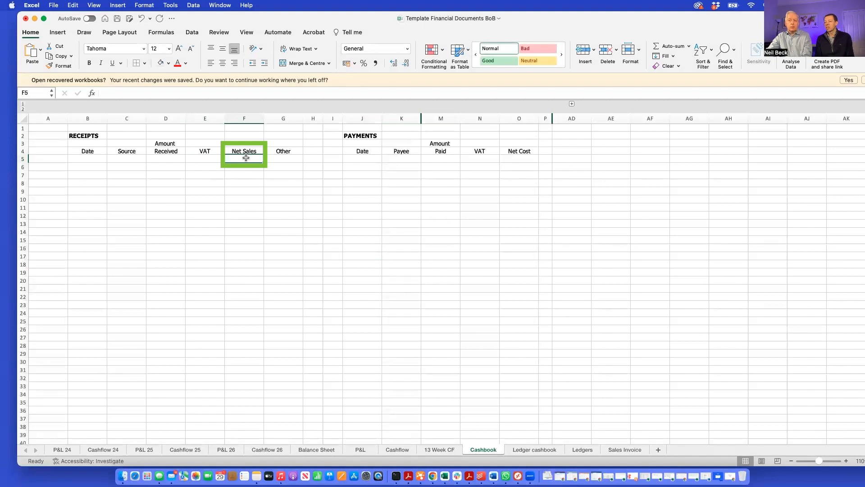
click(292, 160)
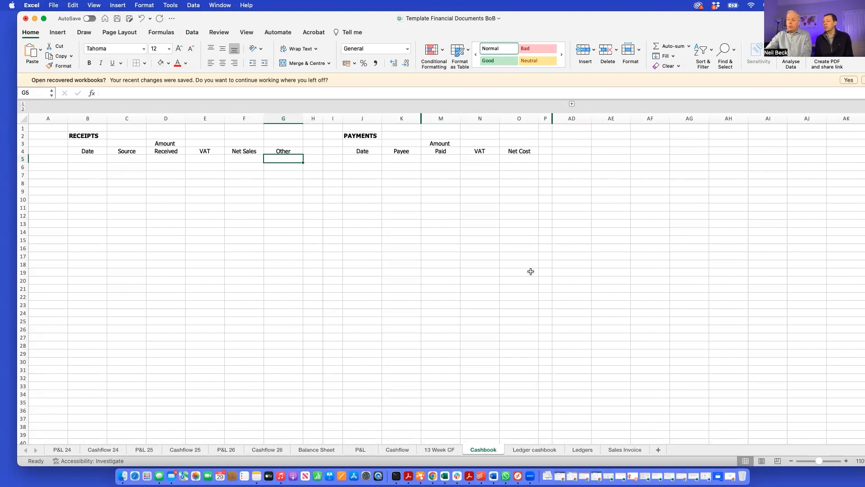
Expand the grouped expense category columns beside PAYMENTS and review the Subsistence, Entertaining, Telephone and Capital assets headings
click(572, 104)
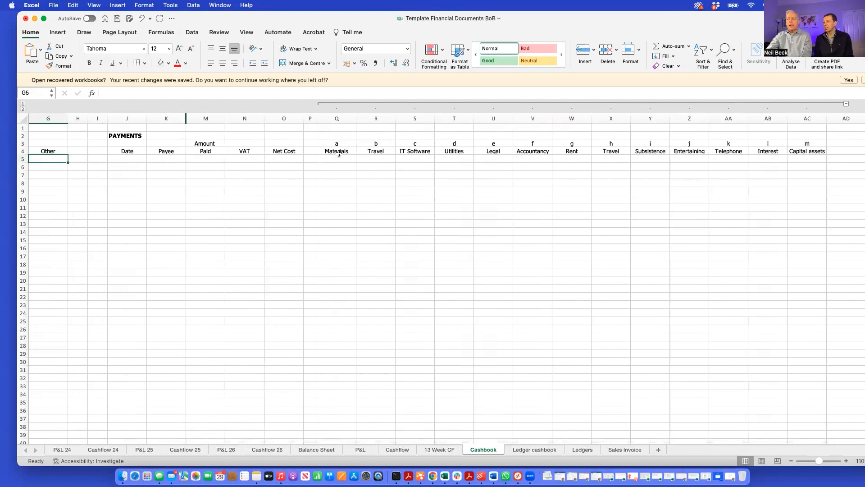
click(649, 152)
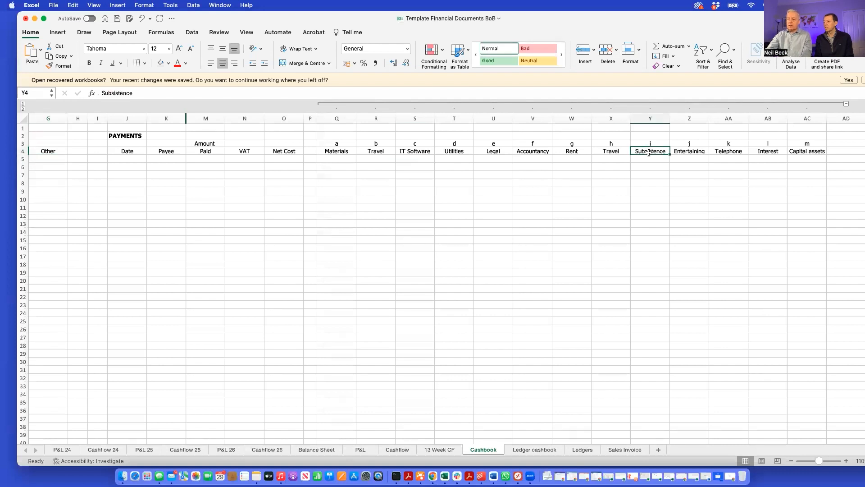
click(684, 152)
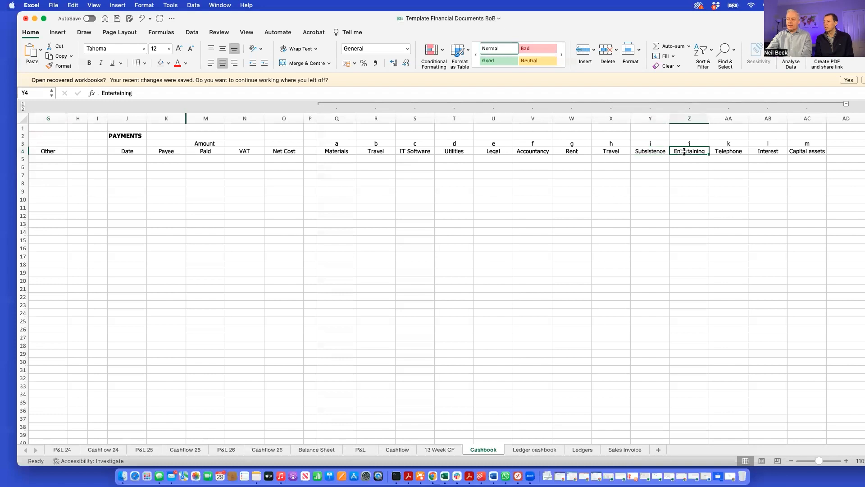
click(652, 151)
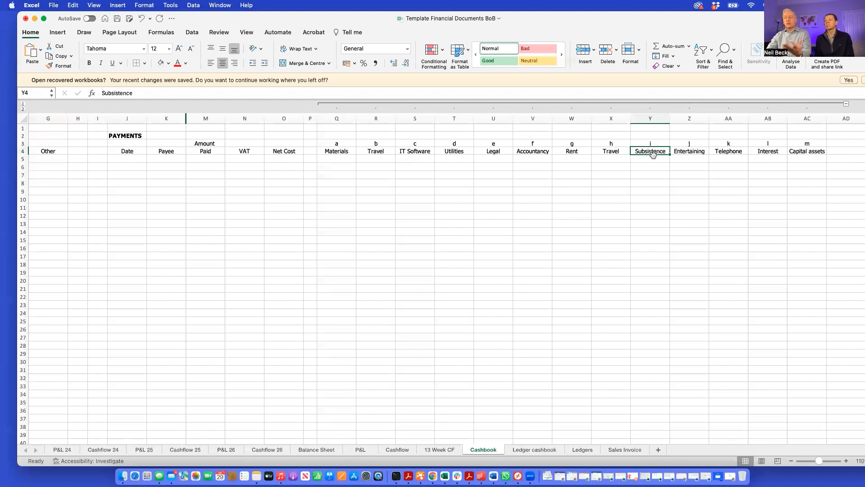
click(683, 151)
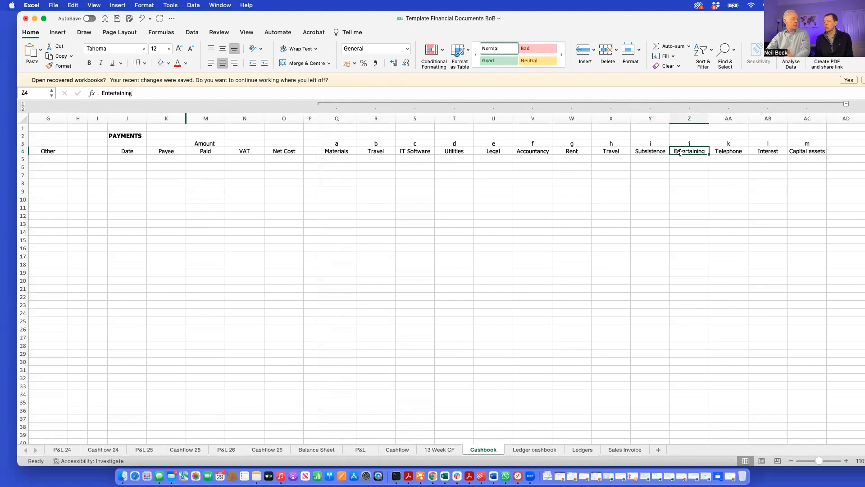
click(731, 151)
click(805, 152)
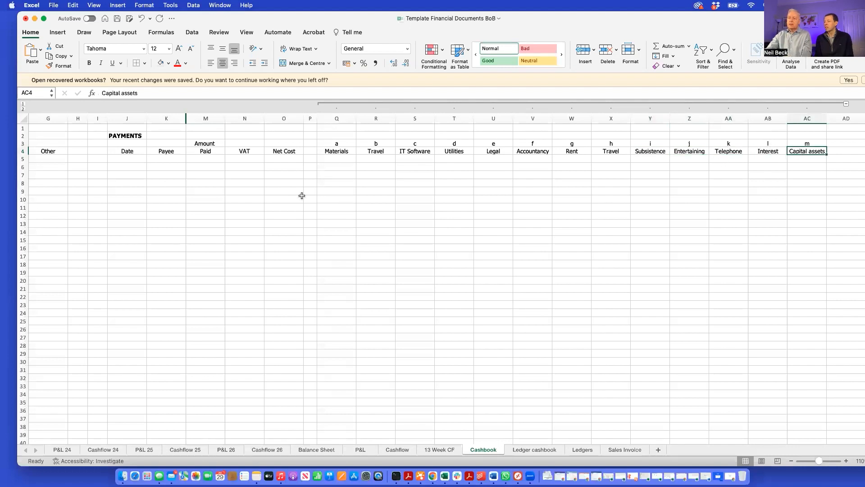
Unhide the Code column between Payee and Amount Paid in the PAYMENTS section
drag(171, 121, 196, 145)
key(ctrl+shift+0)
click(305, 223)
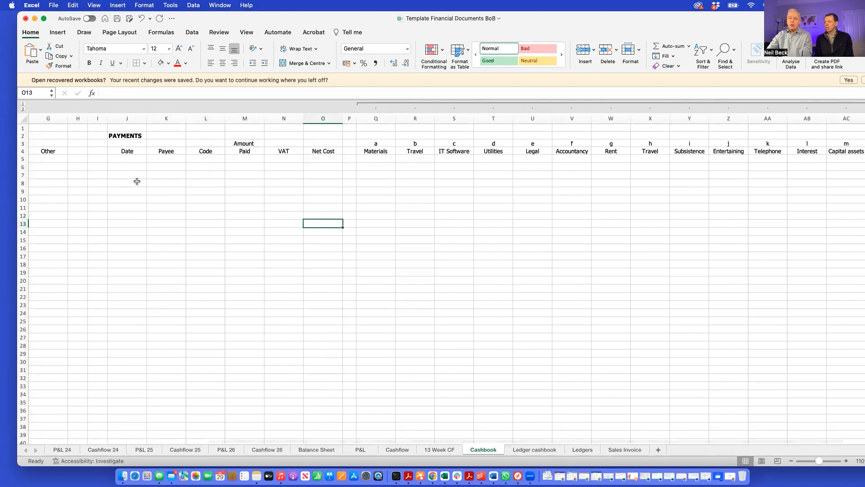
Inspect the formula in the first row of the Materials column, cell Q5, and return to the first payment Date cell
click(135, 158)
click(377, 154)
click(373, 161)
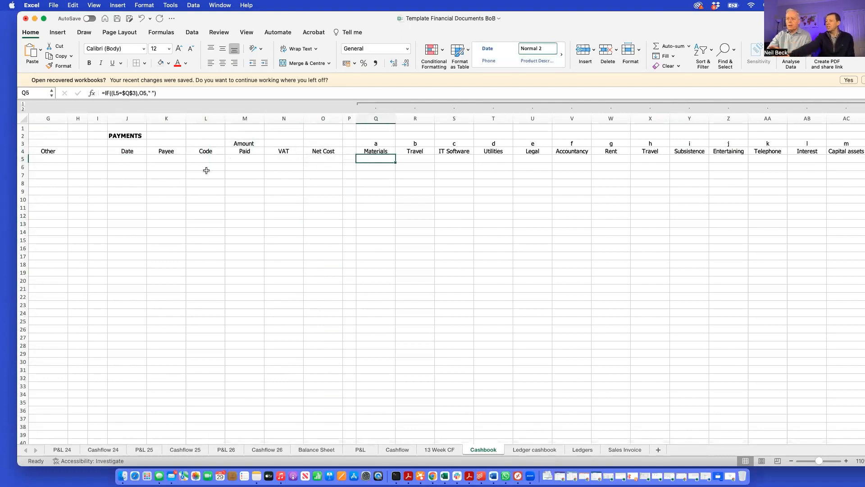
click(135, 158)
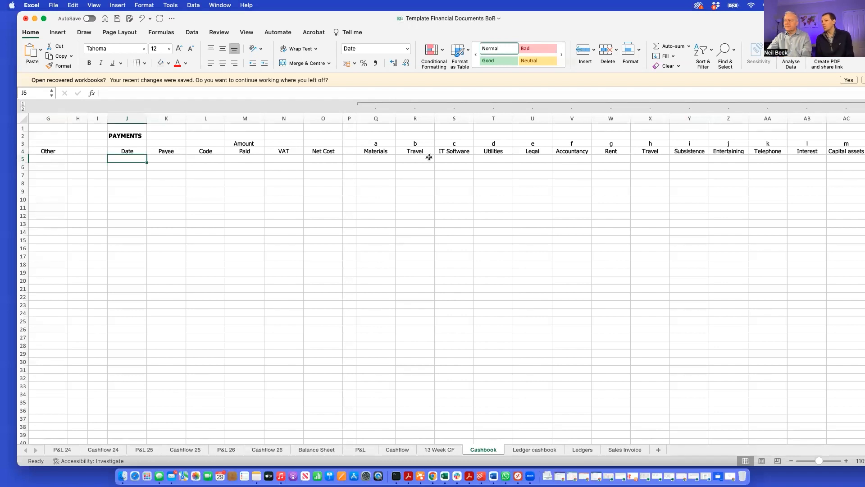
Rename the category h heading in cell X4 to People
click(657, 151)
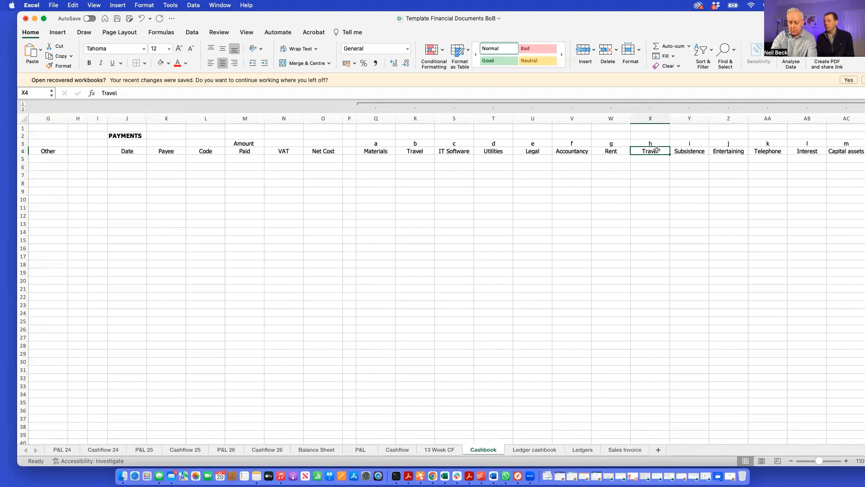
text(Pe)
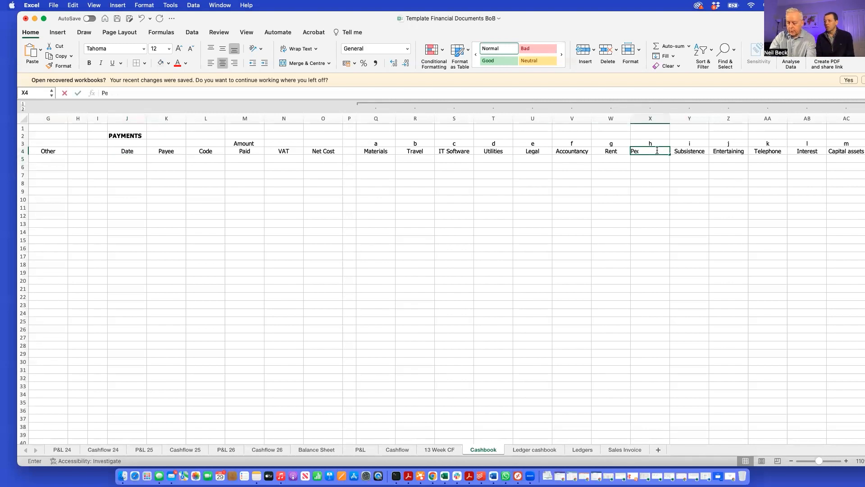
text(ople)
key(Return)
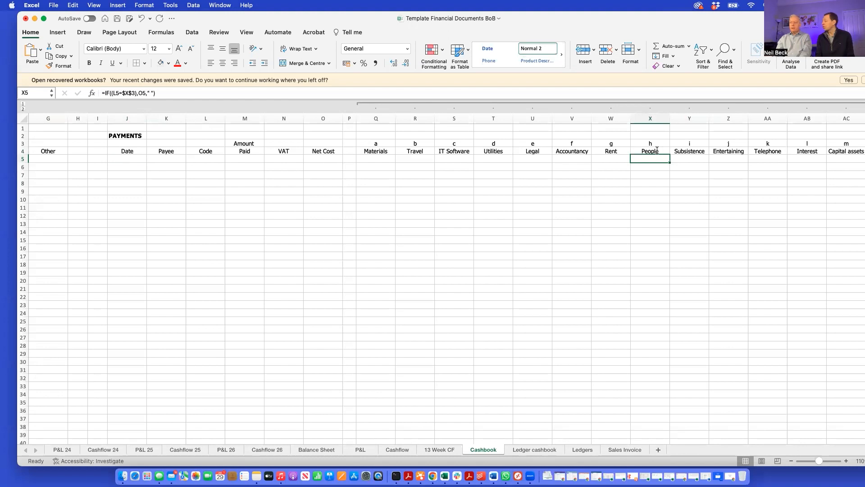
Start the first payment in row 5 with the date 00/2/24 and the payee TFL
scroll(468, 387, right, 1)
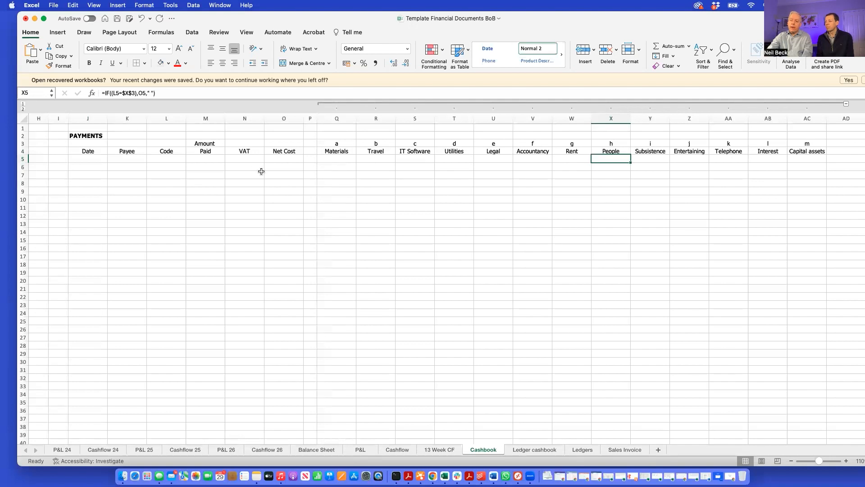
click(102, 159)
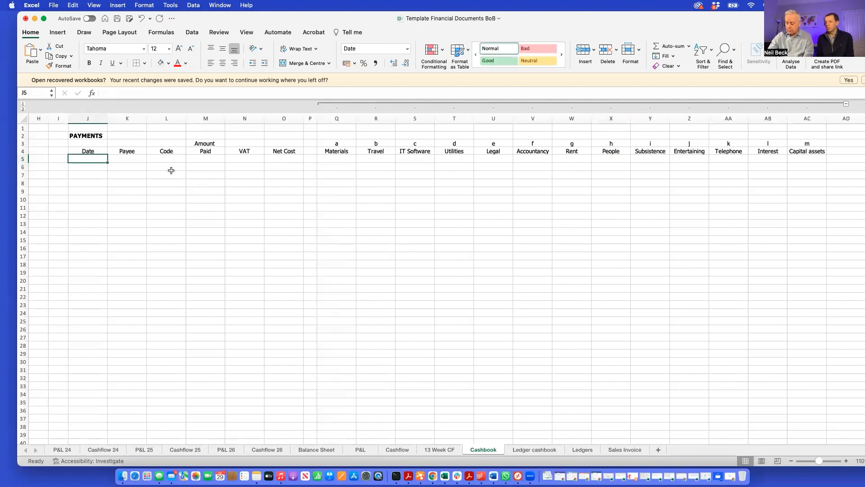
text(00/)
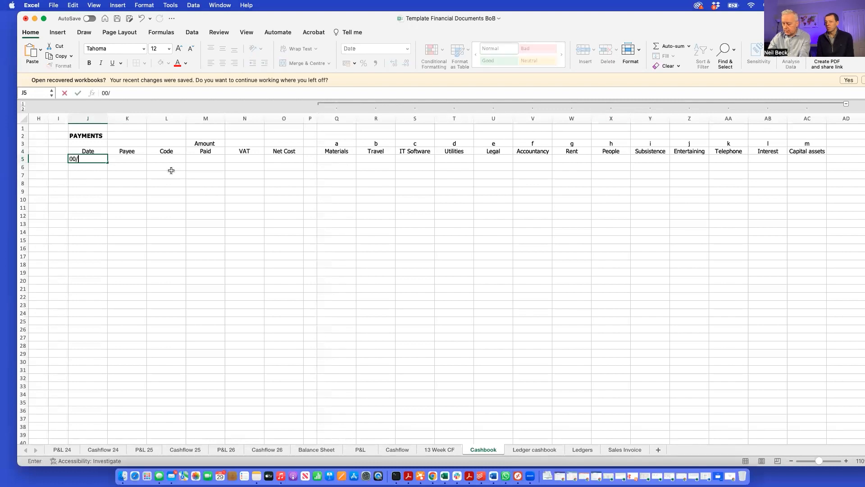
text(2/24)
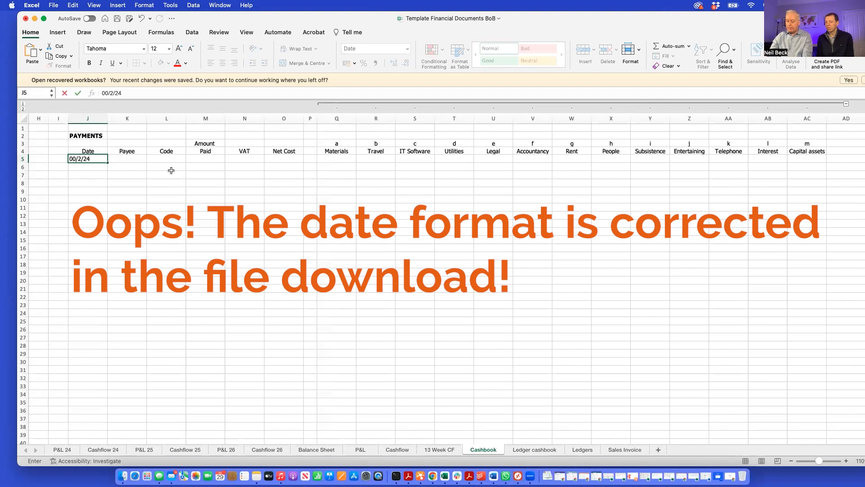
key(Tab)
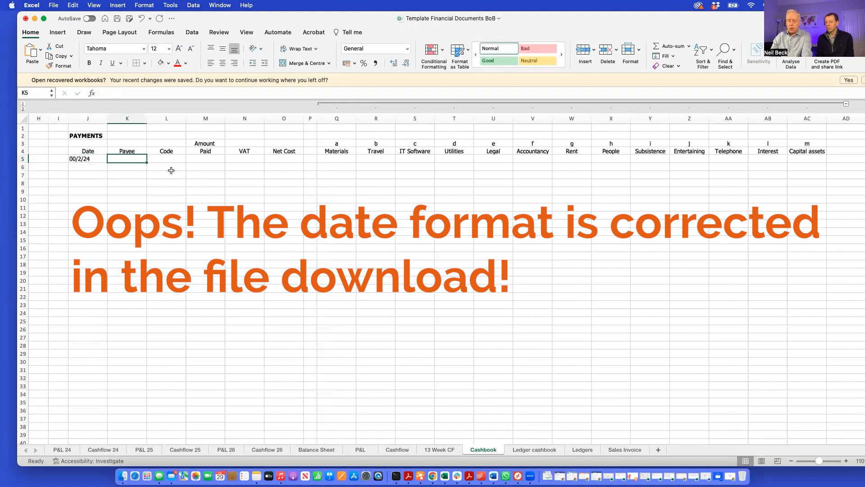
text(TFL)
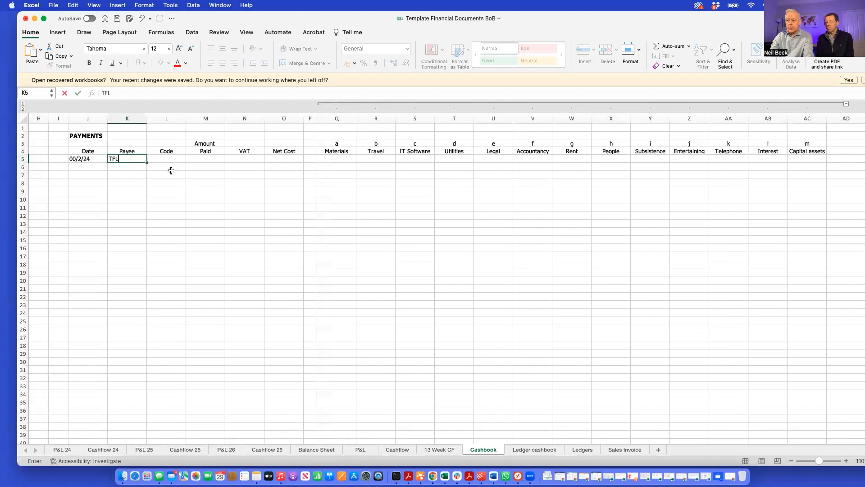
key(Tab)
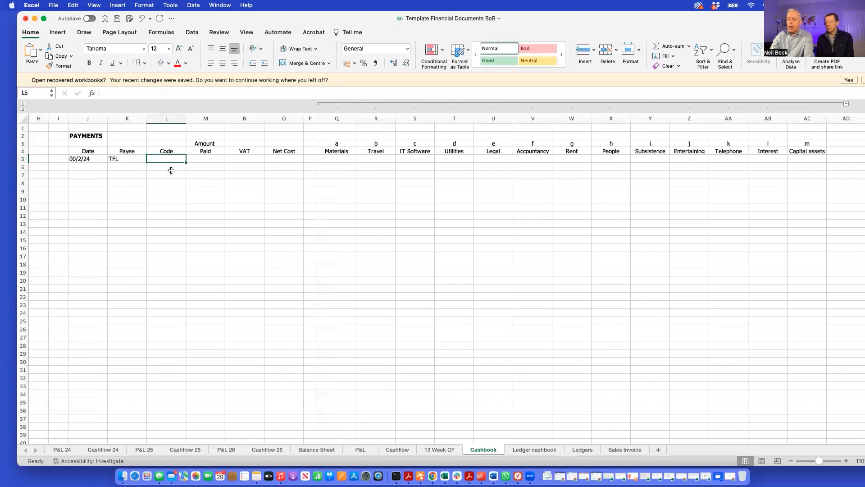
Enter 10 as both the Amount Paid and the Net Cost of the TFL payment, leaving VAT blank
click(208, 159)
text(10)
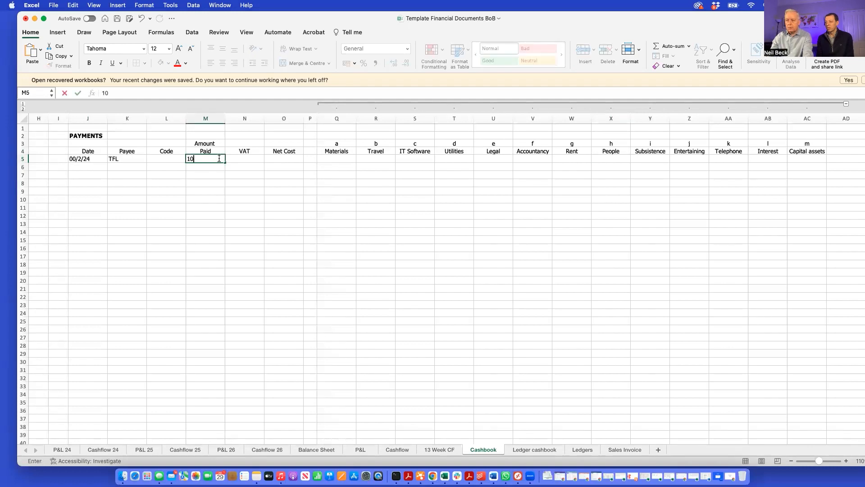
key(Tab)
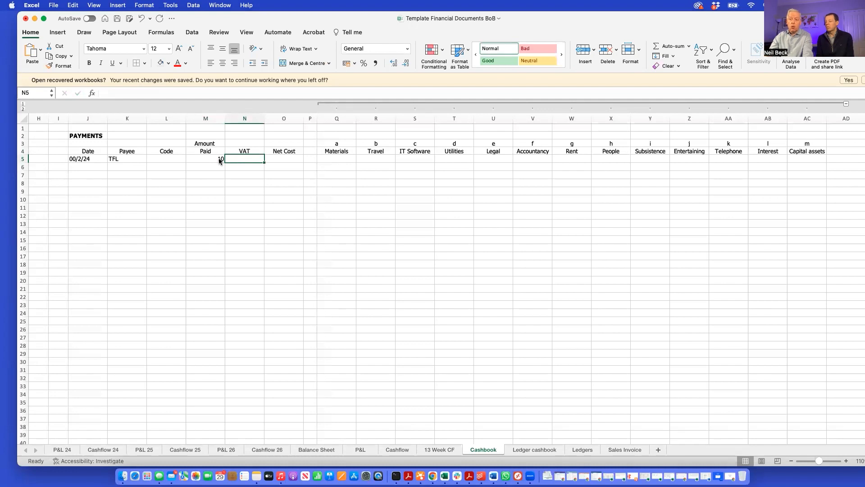
key(Tab)
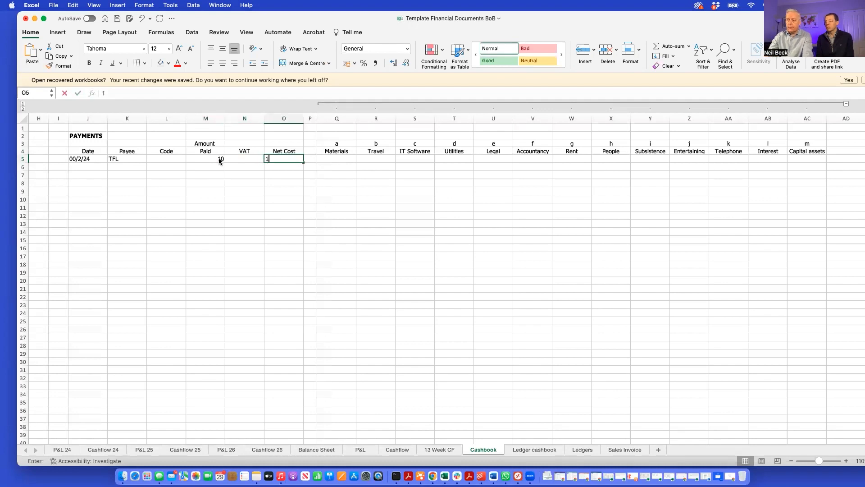
text(10)
key(Tab)
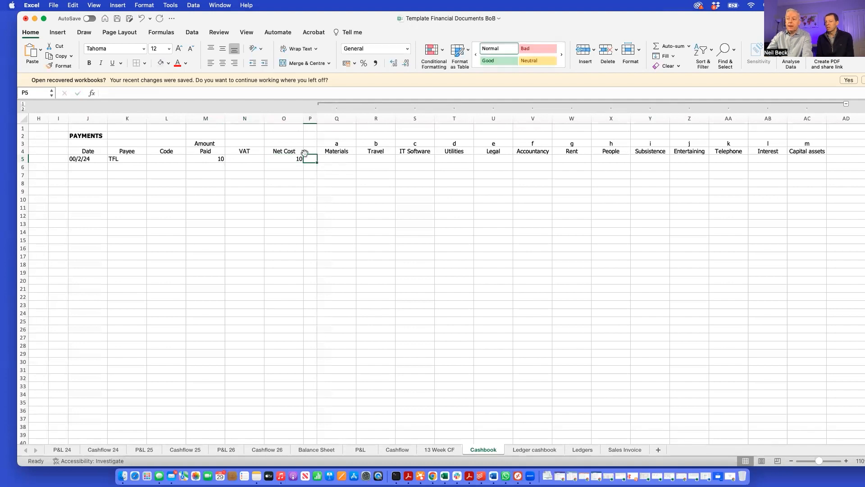
Check the Travel column's formula and category letter, and enter code b for the TFL payment in cell L5
click(289, 160)
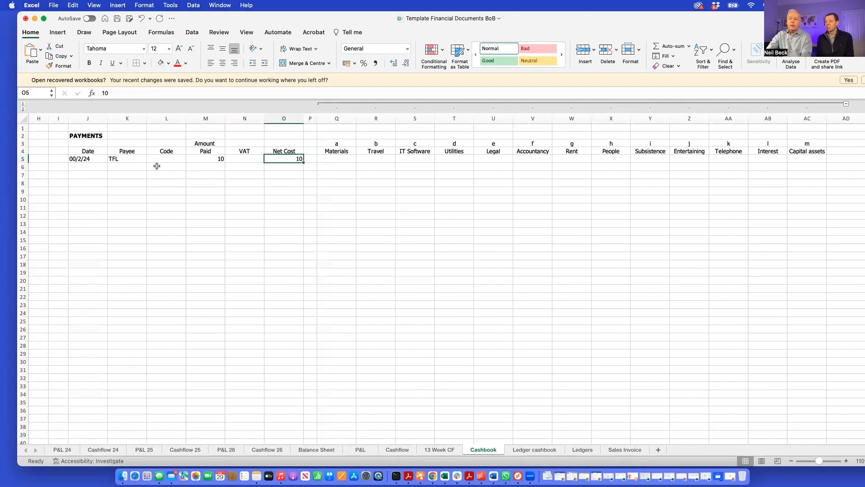
click(381, 160)
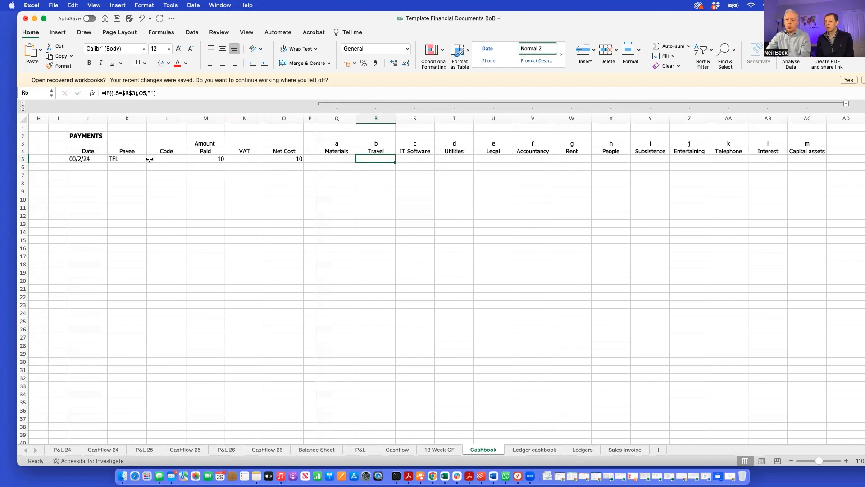
click(175, 158)
click(377, 144)
click(173, 159)
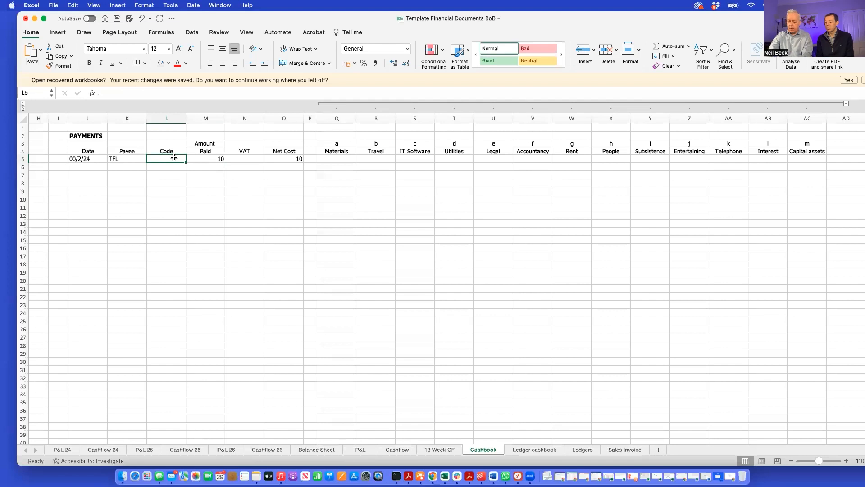
text(b)
key(Return)
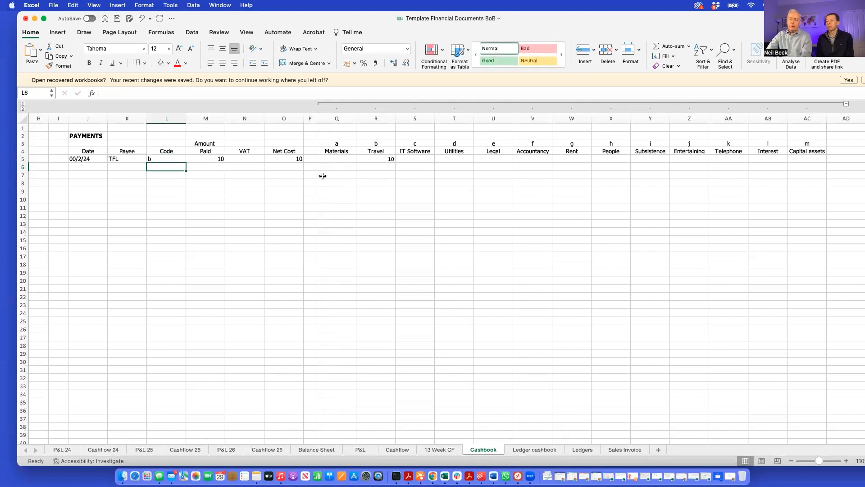
Start the second payment in row 6 with the date 01/2/24, the payee IT and the code c
click(95, 167)
text(01/2/24)
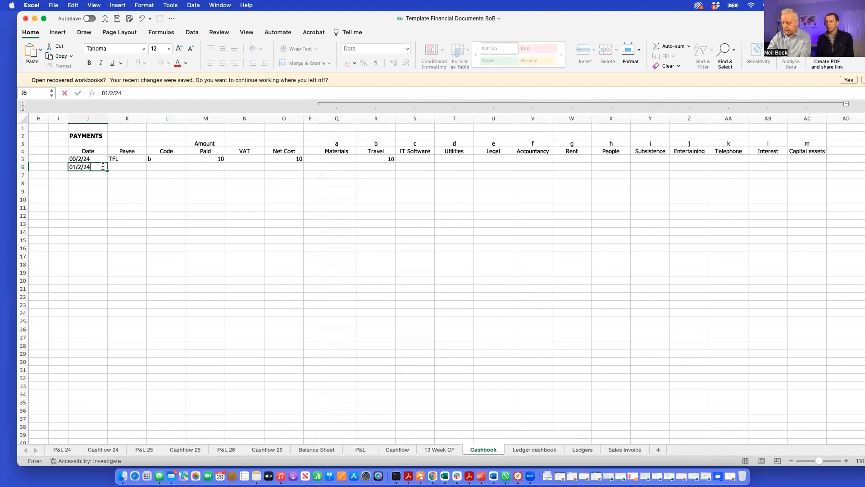
key(Tab)
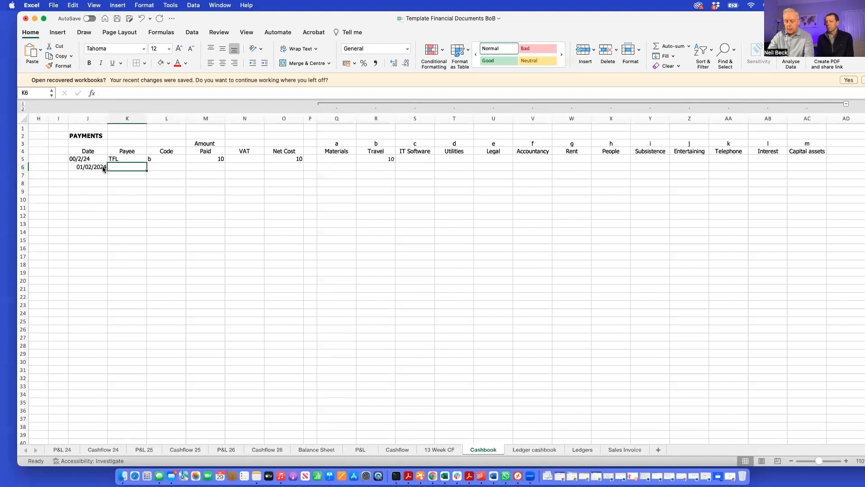
text(IT)
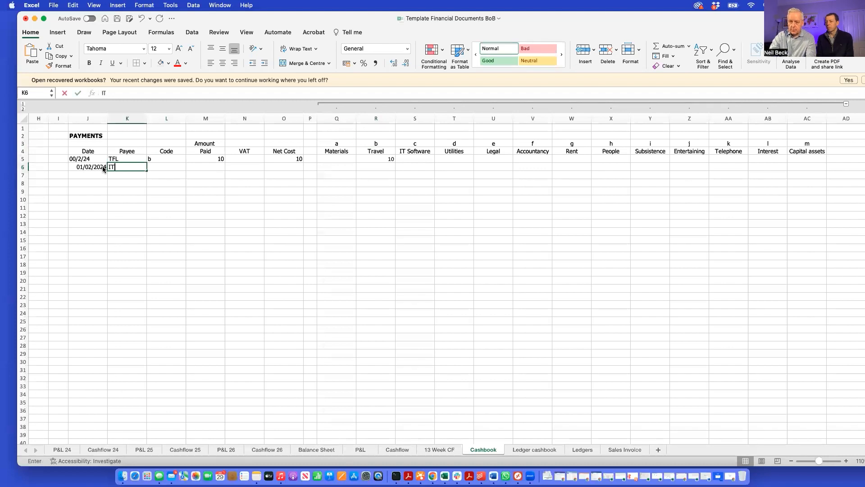
key(Tab)
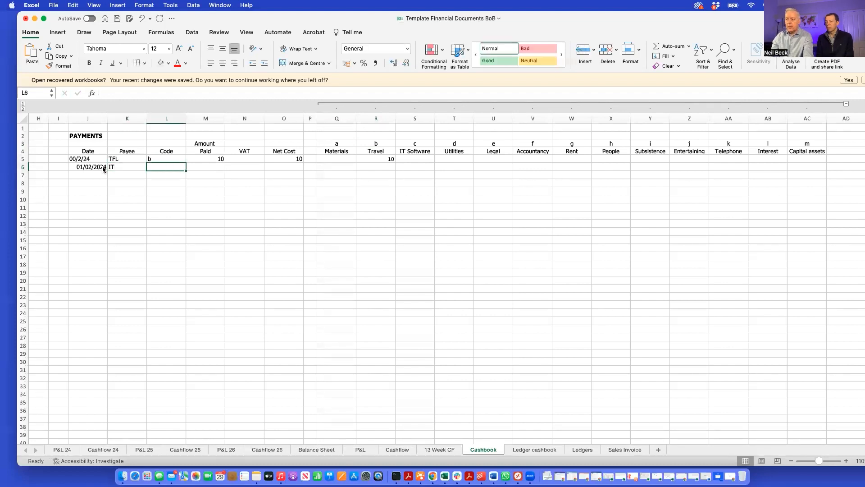
text(Code)
key(Tab)
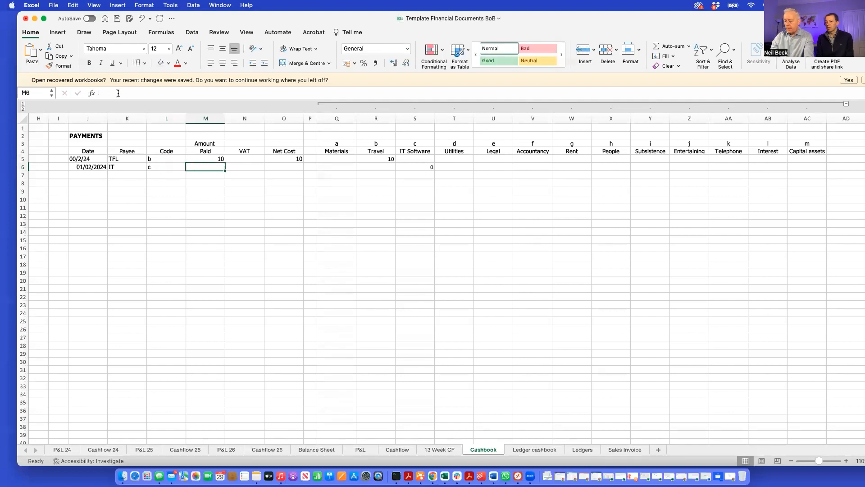
Enter 25 as both the Amount Paid and the Net Cost of the IT payment, leaving VAT blank
text(25)
key(Tab)
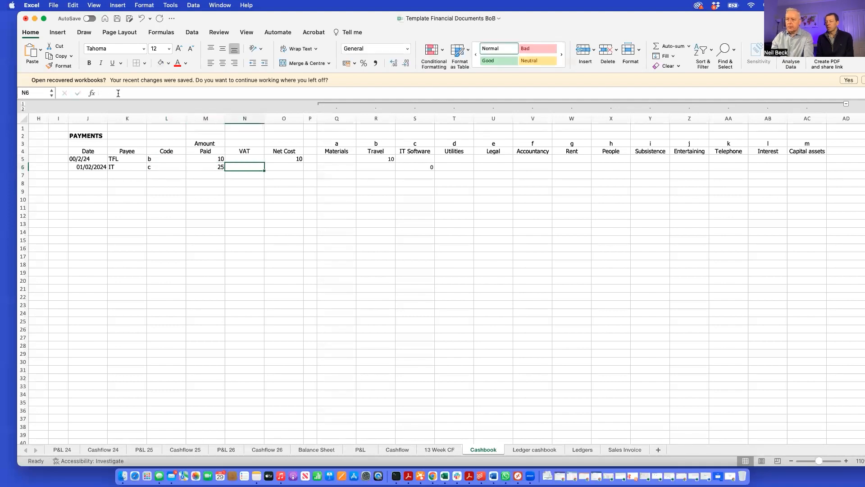
key(Tab)
text(25)
key(Tab)
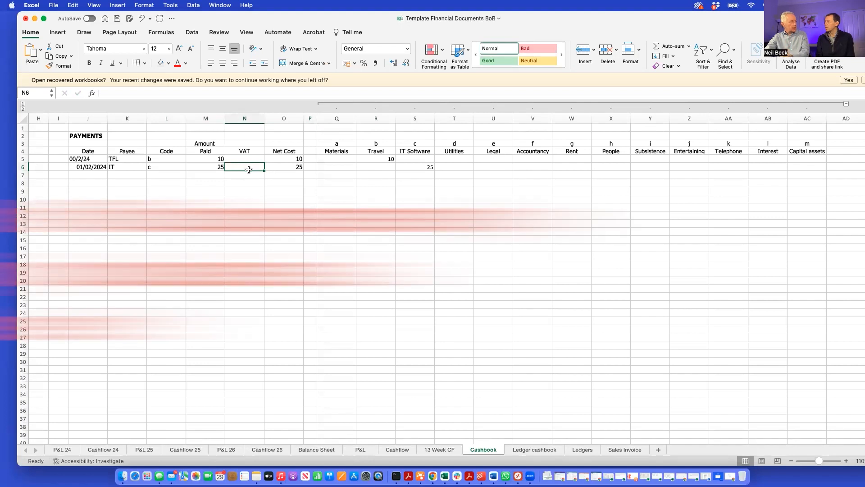
Change the IT payment in row 6 to an Amount Paid of 24, VAT of 4 and Net Cost of 20
click(294, 167)
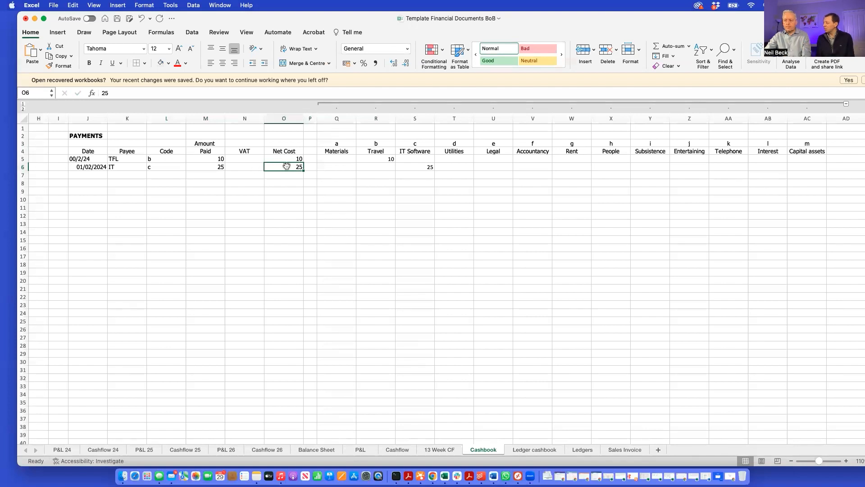
click(219, 166)
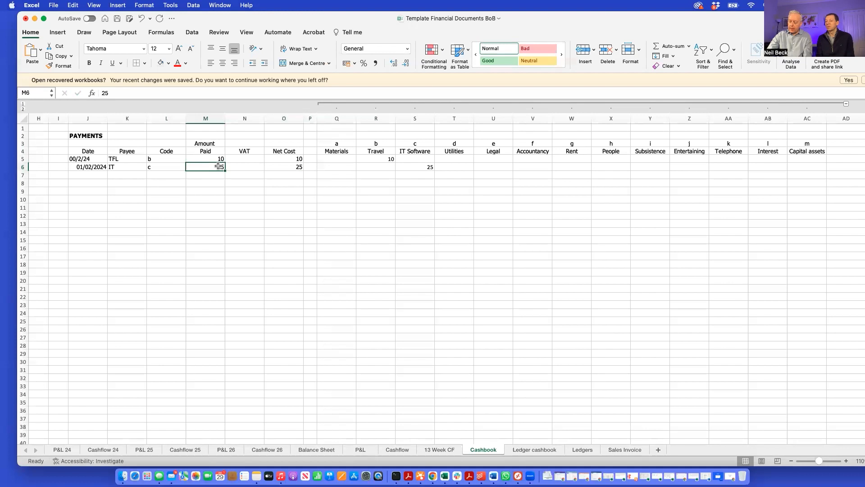
double_click(218, 166)
text(24)
key(Tab)
text(4)
key(Tab)
text(20)
key(Tab)
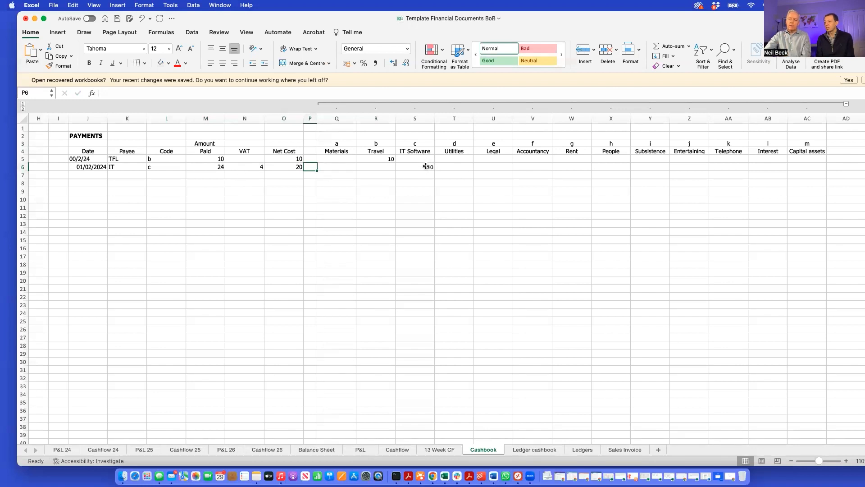
Clear the VAT of the IT payment and set its Net Cost to 24
click(256, 167)
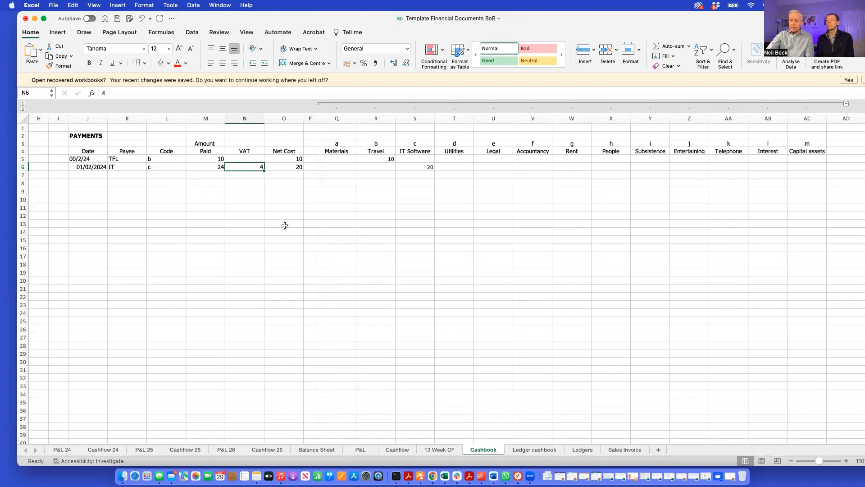
key(Return)
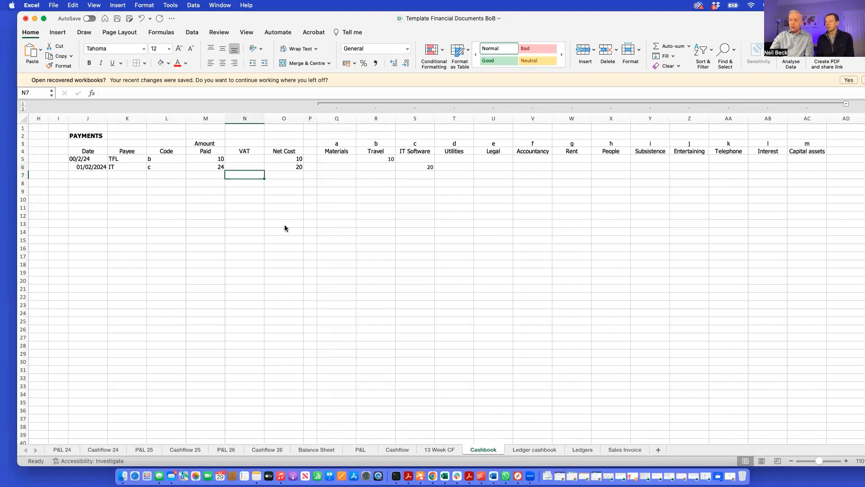
click(297, 165)
text(24)
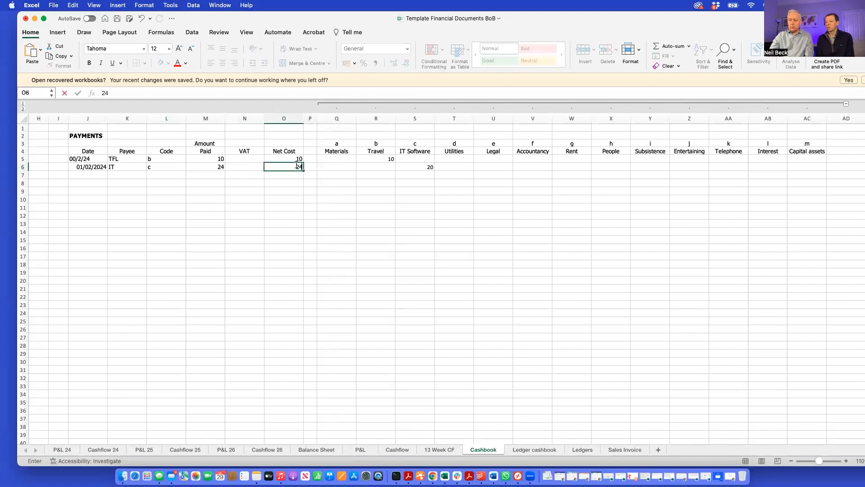
key(Return)
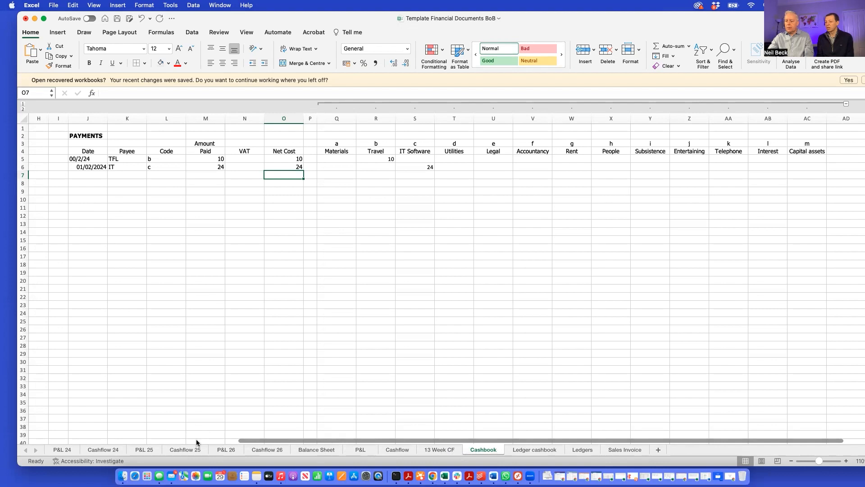
Start the first receipt in row 5 with the date 01/02/2024 and the source Customer 1
scroll(69, 137, left, 6)
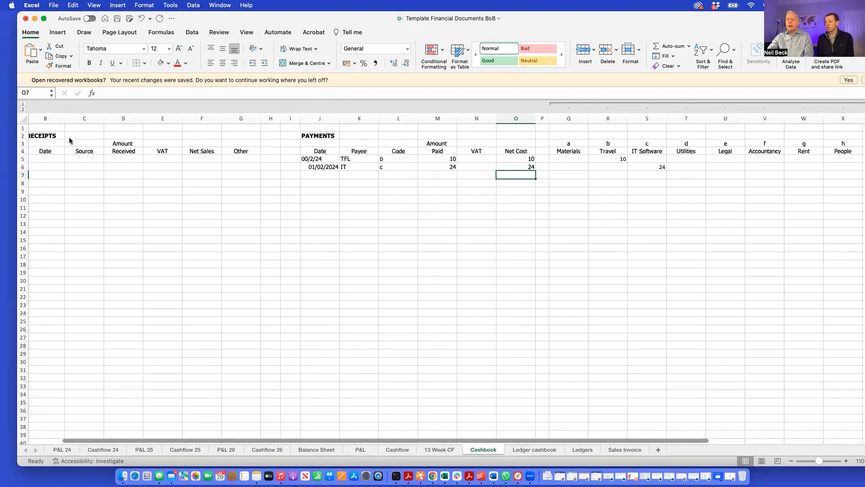
scroll(191, 155, left, 1)
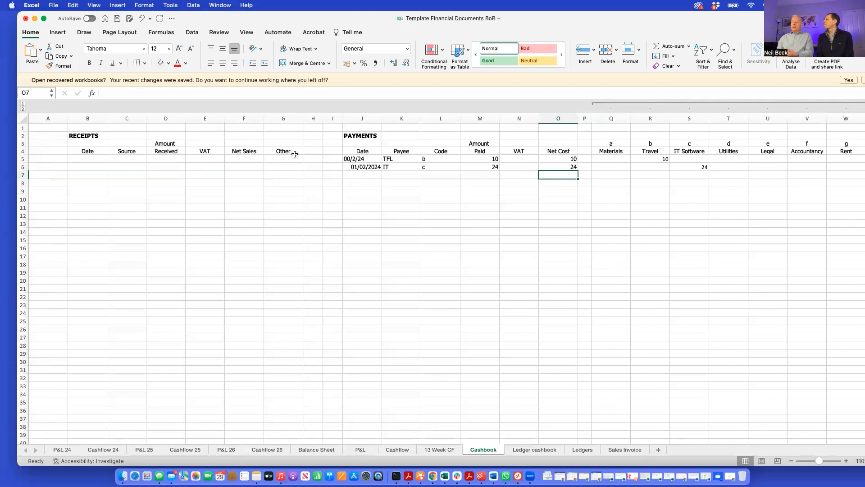
click(87, 158)
text(01/02/2024)
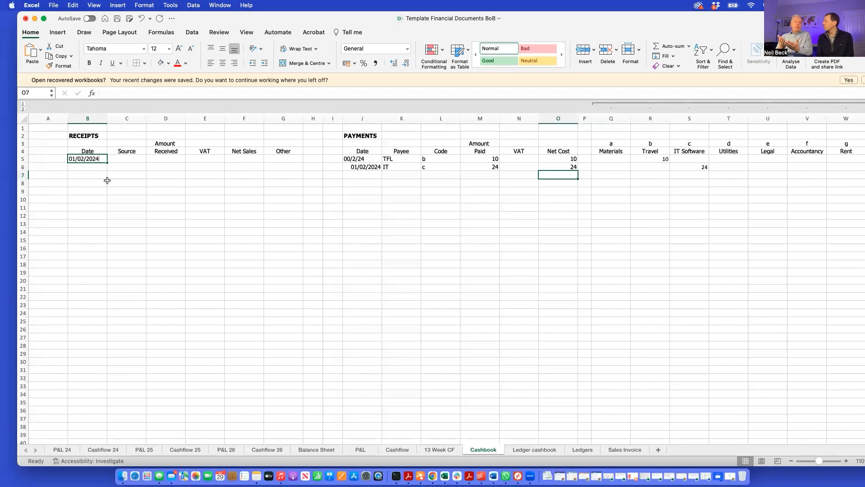
key(Tab)
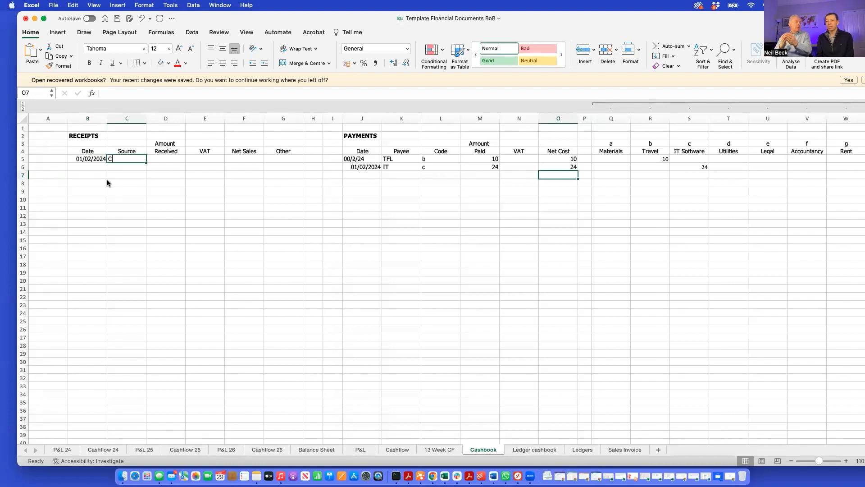
text(Customer 1)
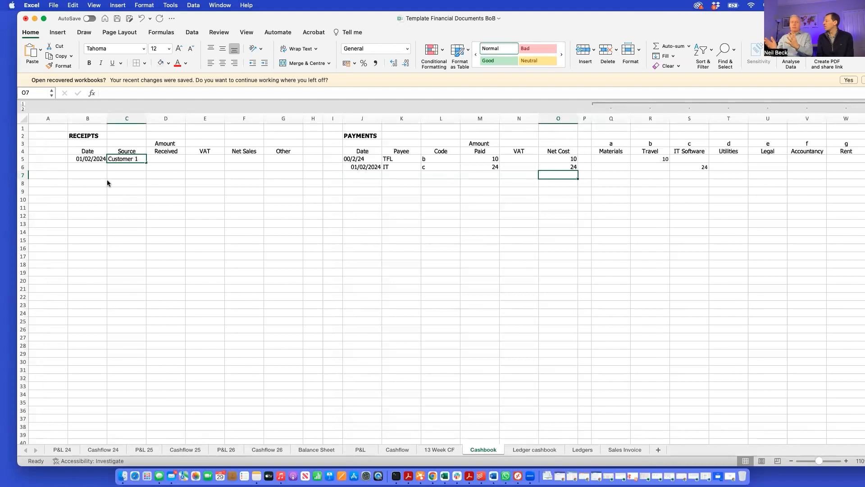
key(Tab)
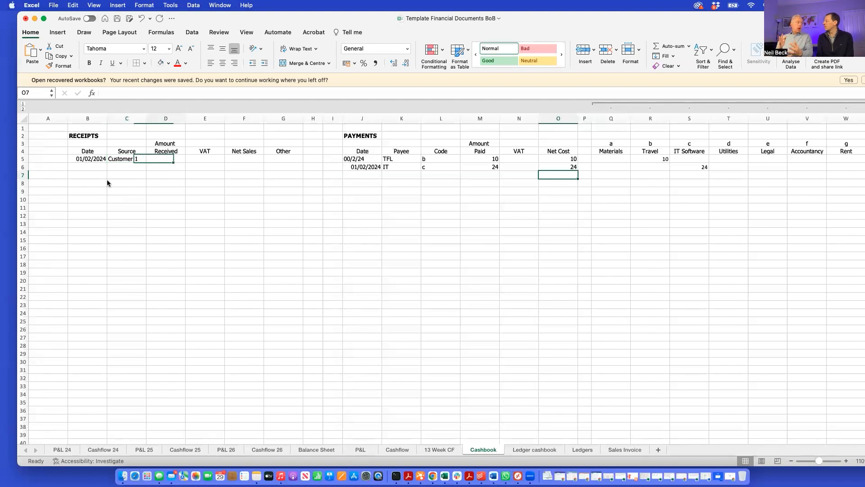
Enter 500 as both the Amount Received and the Net Sales of the Customer 1 receipt, leaving VAT blank
text(500)
key(Tab)
key(Tab)
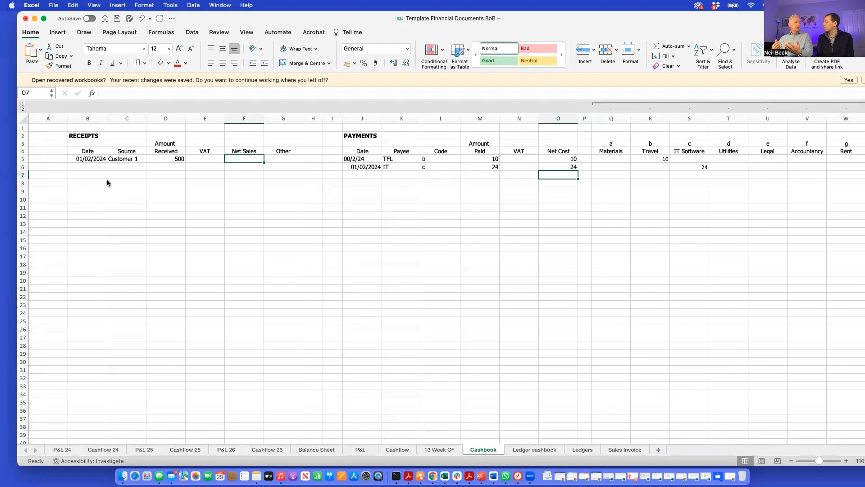
text(500)
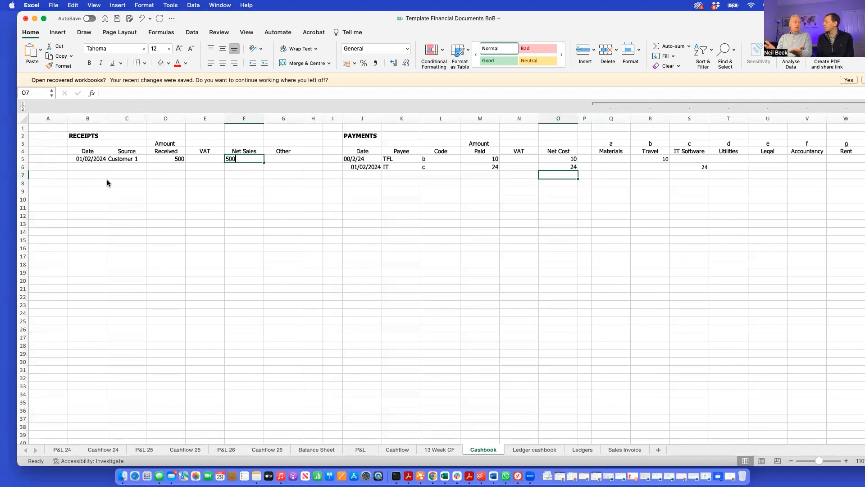
key(Down)
Start the second receipt in row 6 with the date 01/02 and fill in its source
key(Left)
key(Left)
key(Left)
key(Left)
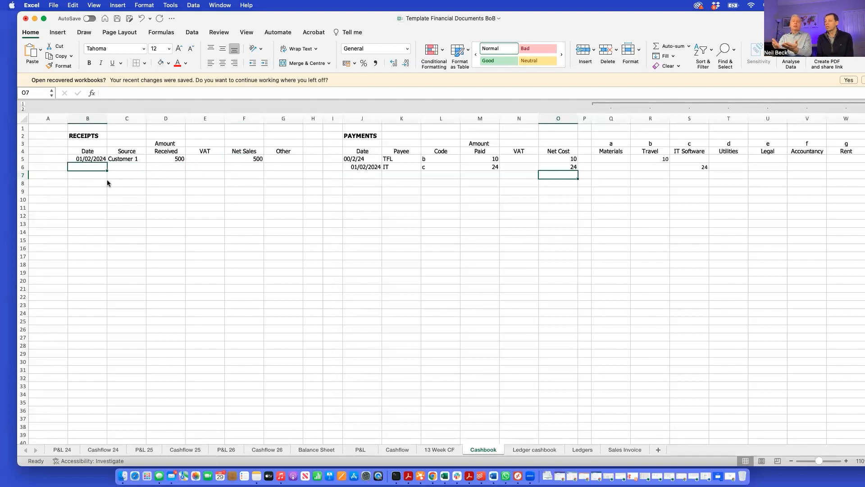
text(01/02/2024)
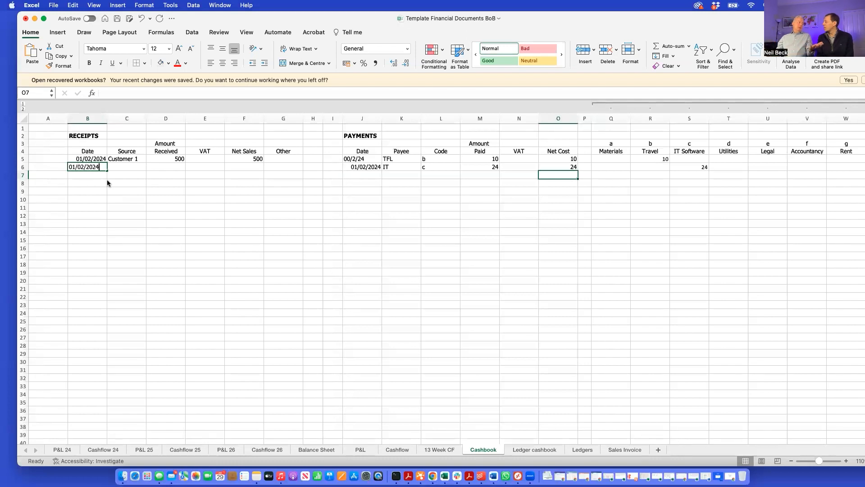
key(Tab)
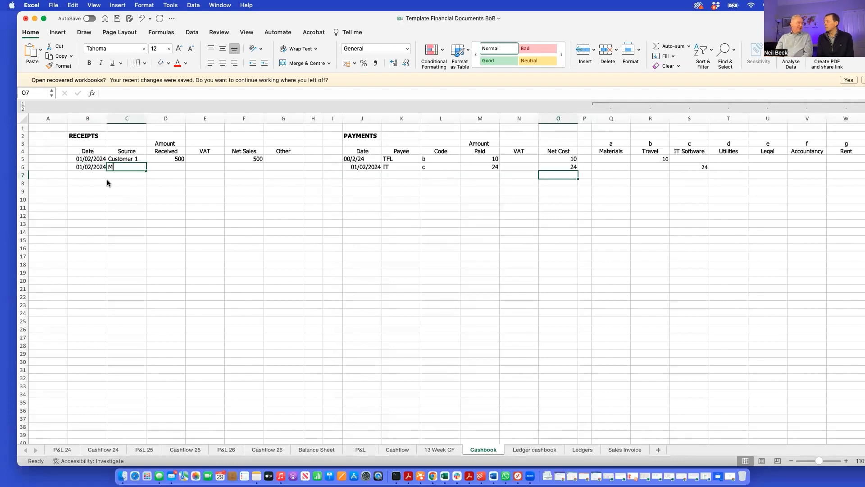
Enter 1000 as the second receipt's Amount Received and in its Other column, leaving VAT and Net Sales blank
text(1000)
key(Tab)
key(Tab)
key(Tab)
text(1000)
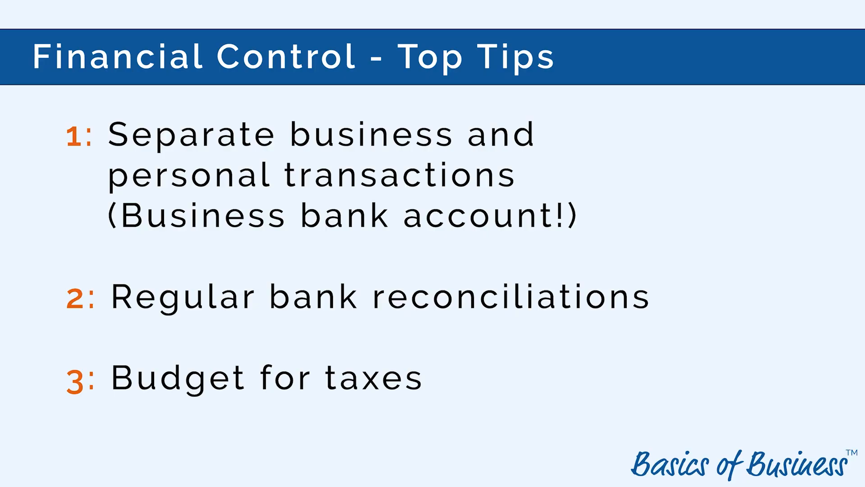